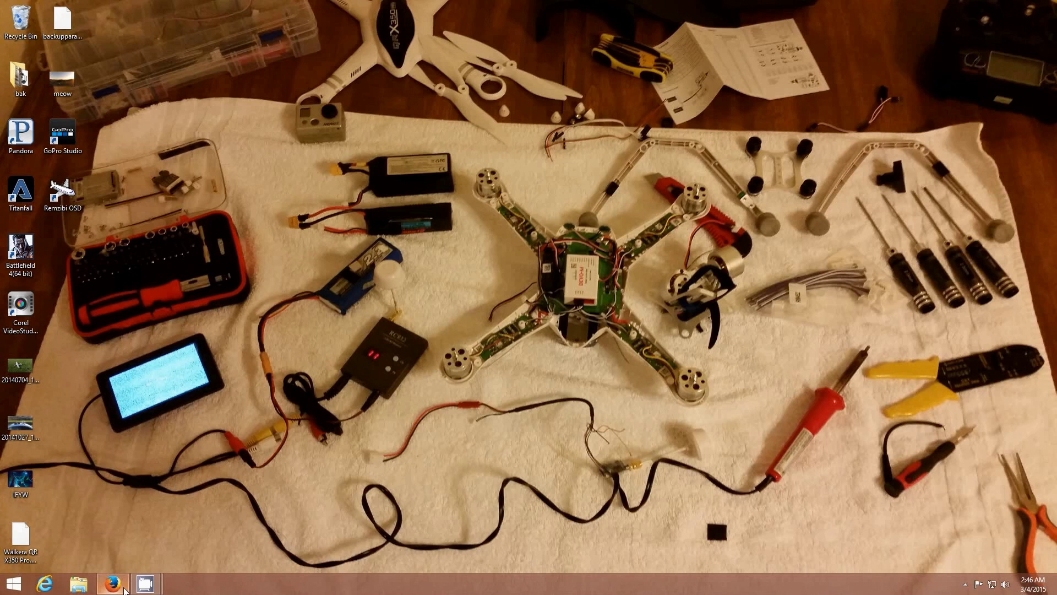
# Save the X350 Pro Firmware V1.7 zip from Walkera Fans to the Desktop, then minimize Firefox
pyautogui.click(113, 584)
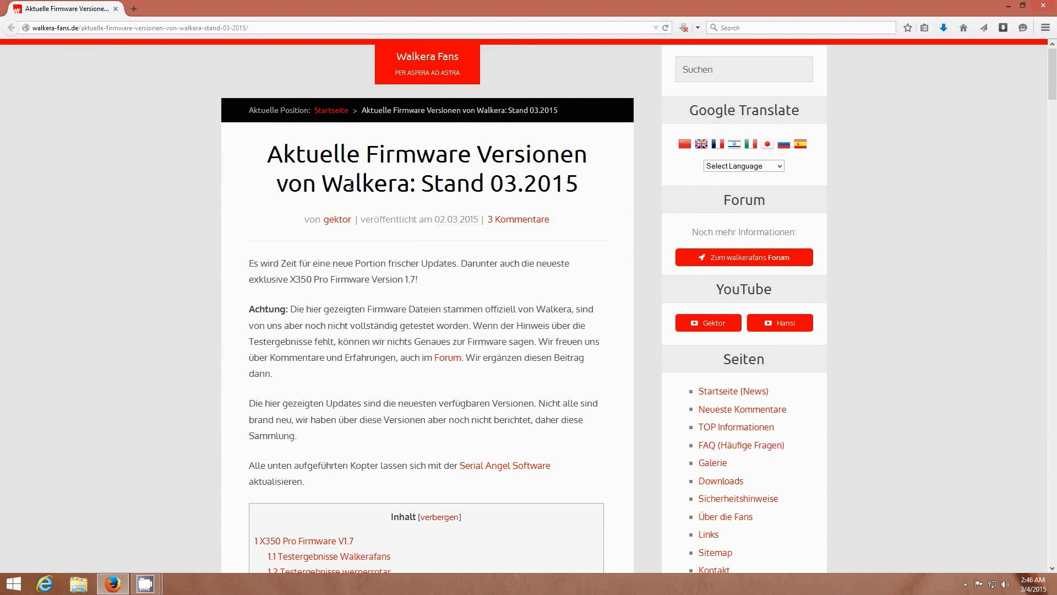
pyautogui.scroll(-10, 360, 186)
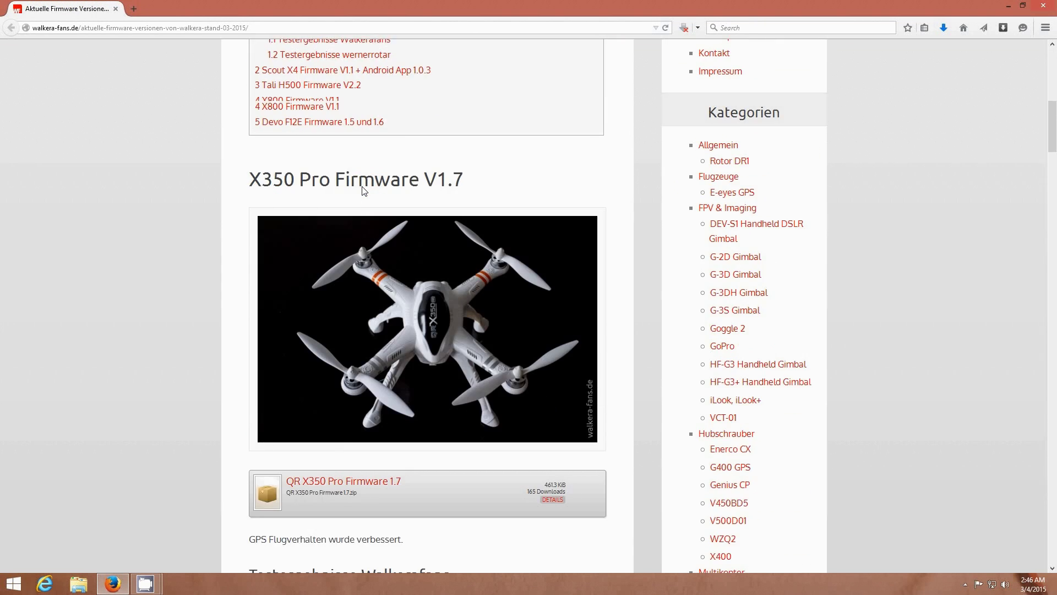
pyautogui.scroll(-1, 362, 186)
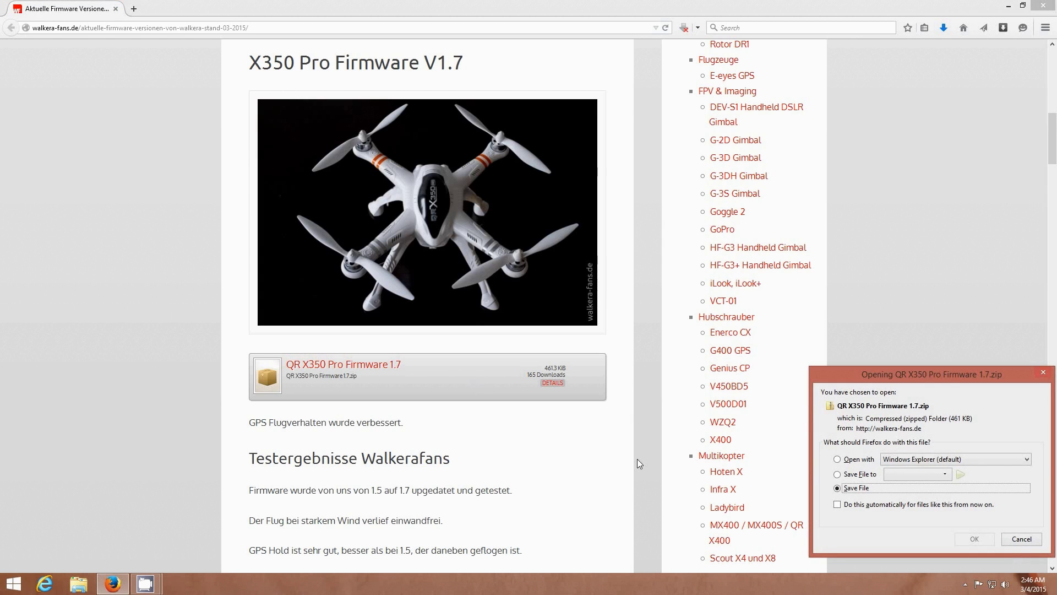
pyautogui.click(974, 539)
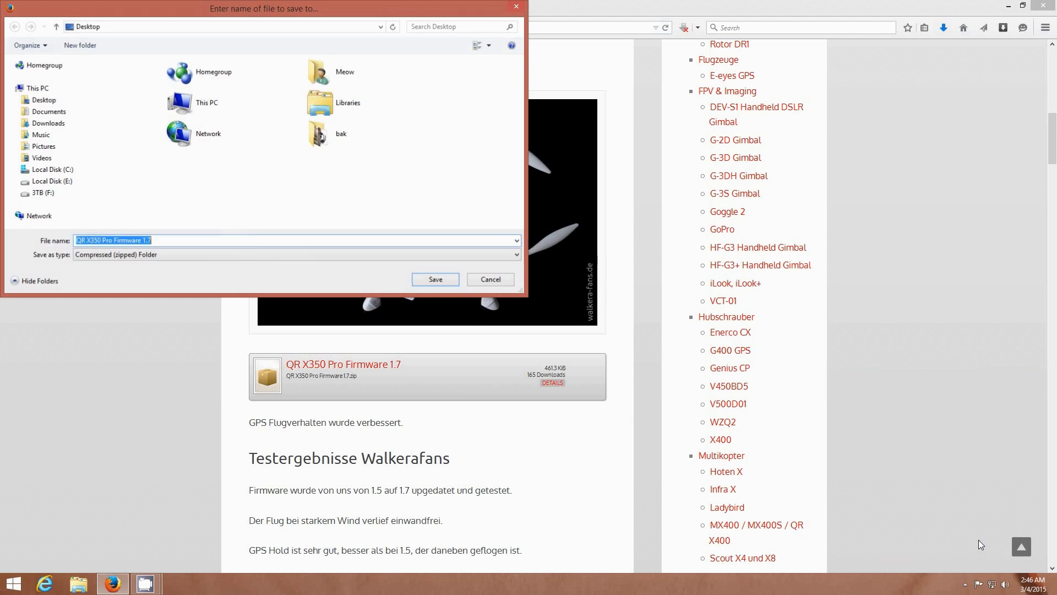
pyautogui.click(438, 282)
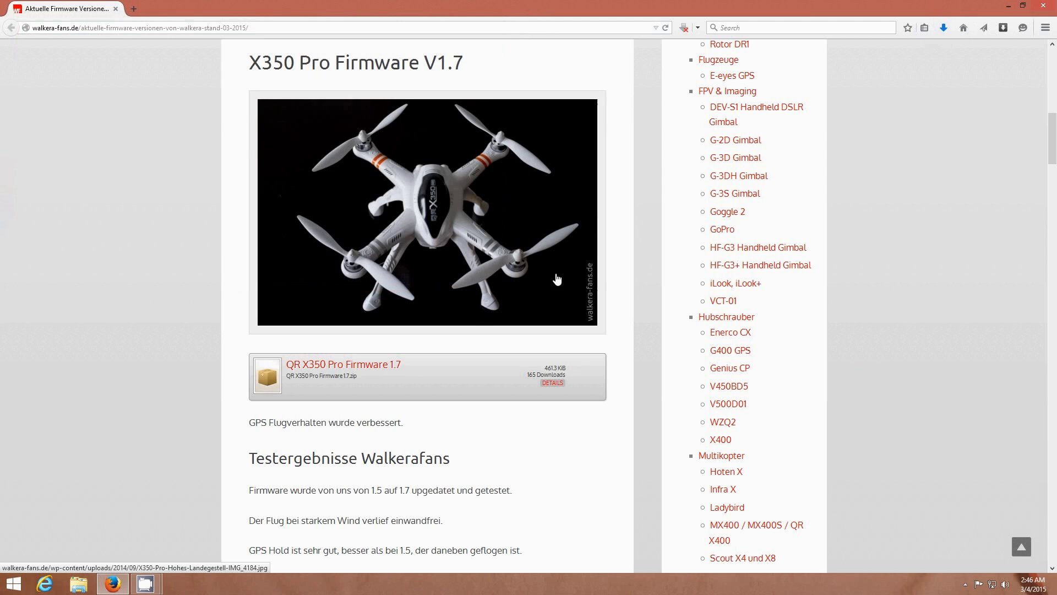
pyautogui.click(1008, 8)
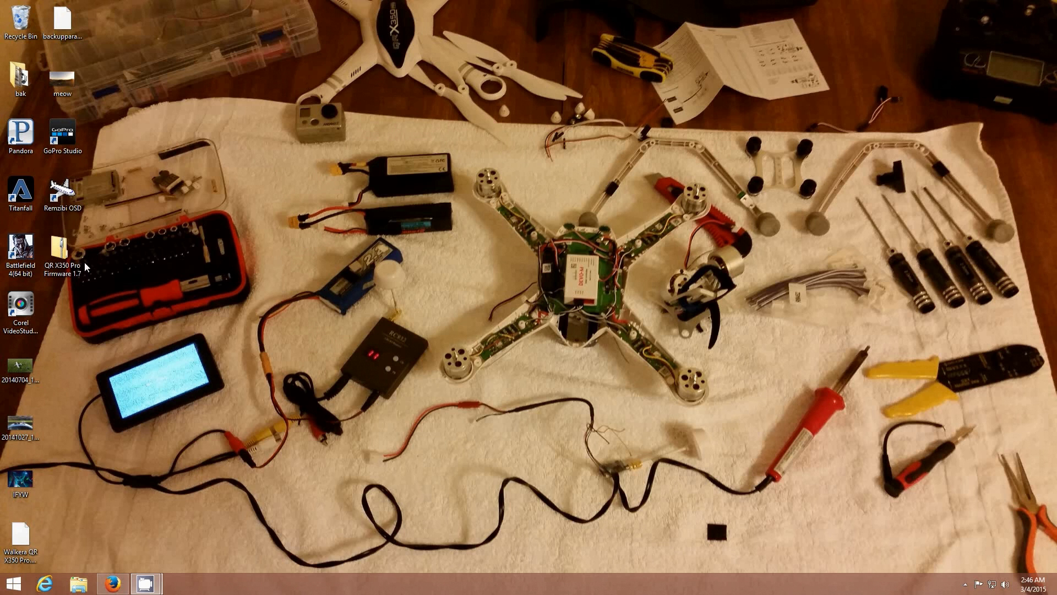
# Extract QR X350 Pro Firmware 1.7.zip to a Desktop folder and open that folder
pyautogui.doubleClick(70, 265)
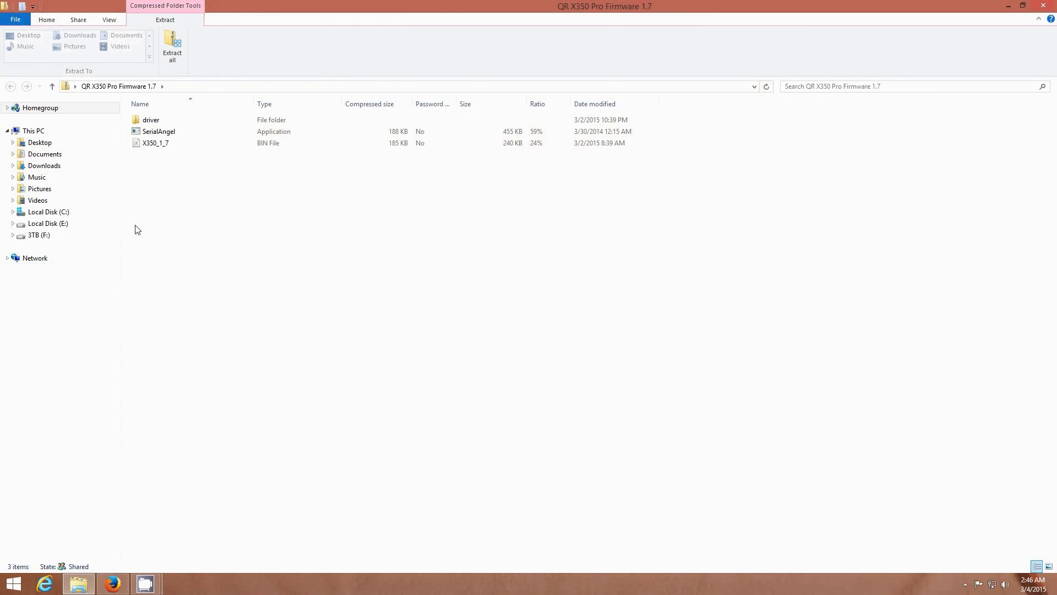
pyautogui.click(175, 51)
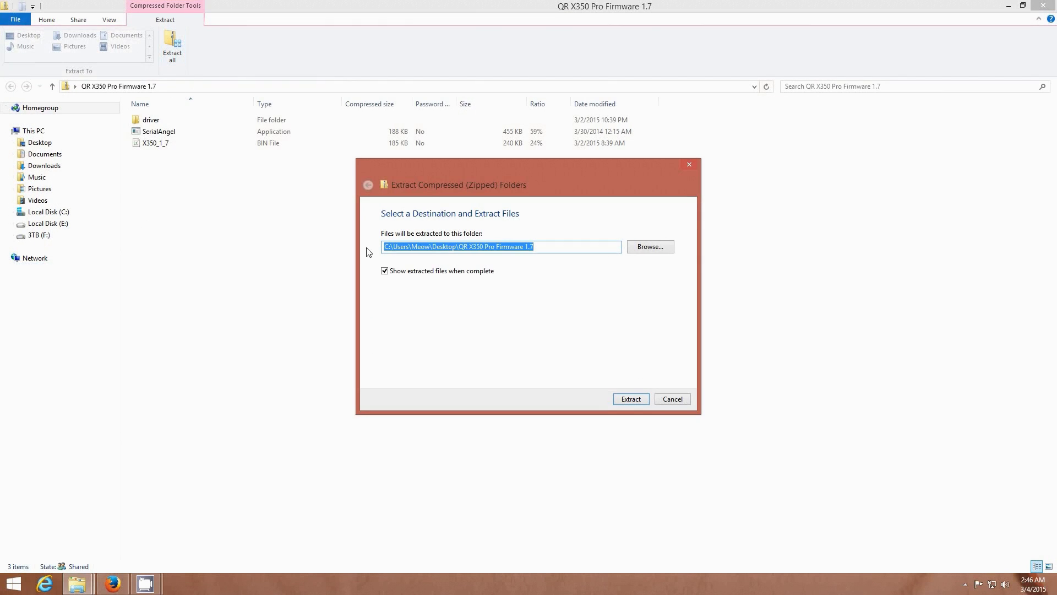
pyautogui.click(626, 400)
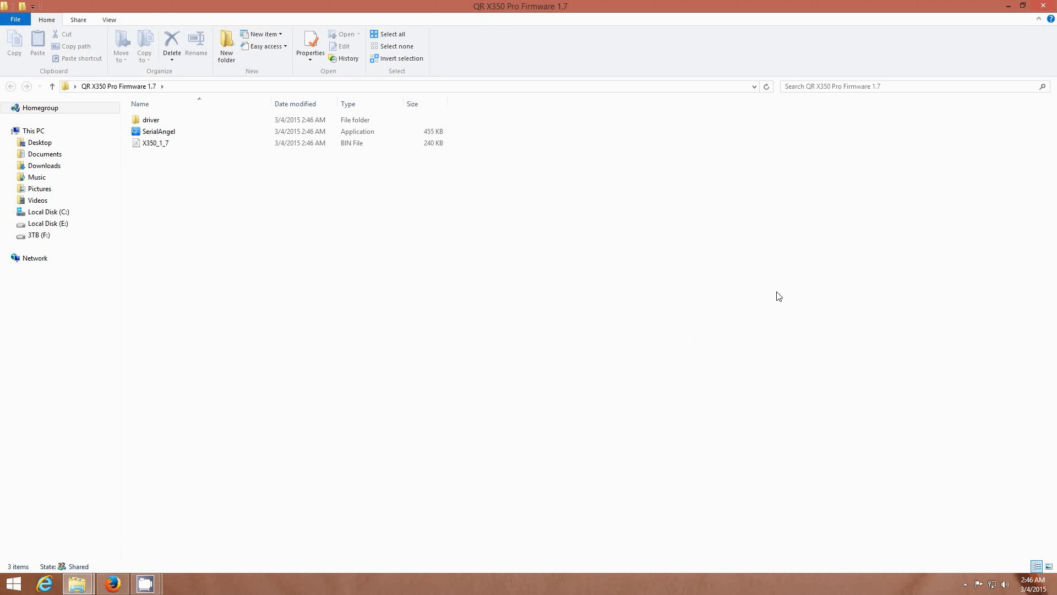
pyautogui.click(1044, 6)
pyautogui.click(1044, 6)
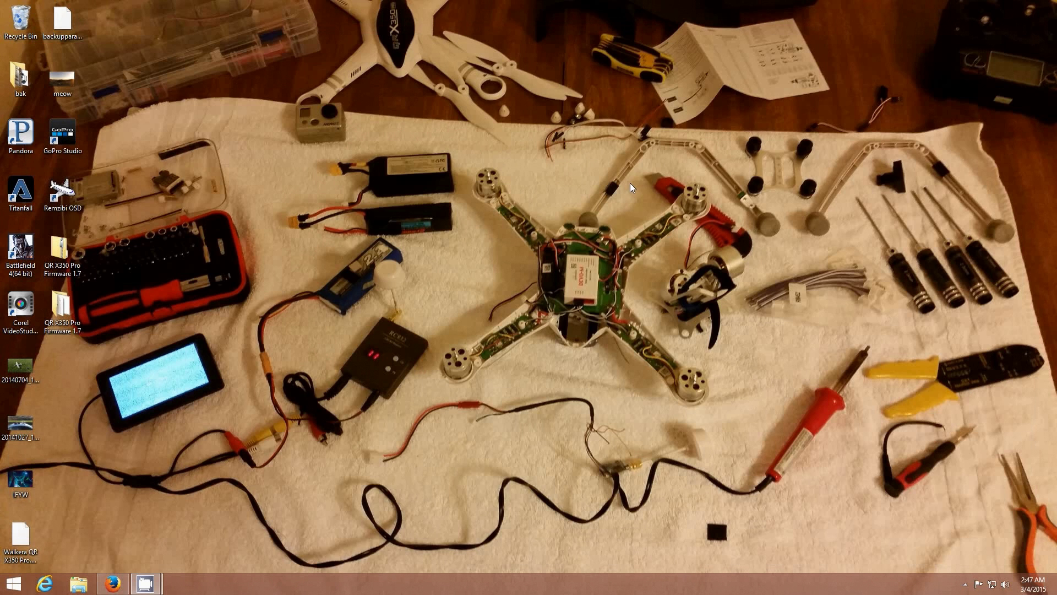
pyautogui.doubleClick(63, 307)
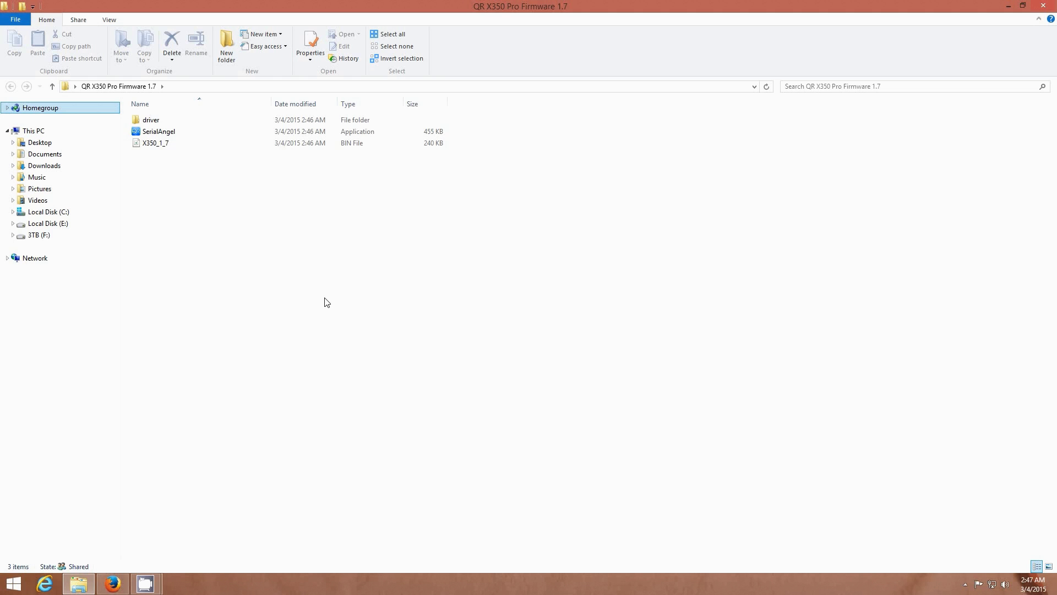
# Open the properties of Arduino Mega 2560 (COM4) under Ports in Device Manager
pyautogui.rightClick(12, 581)
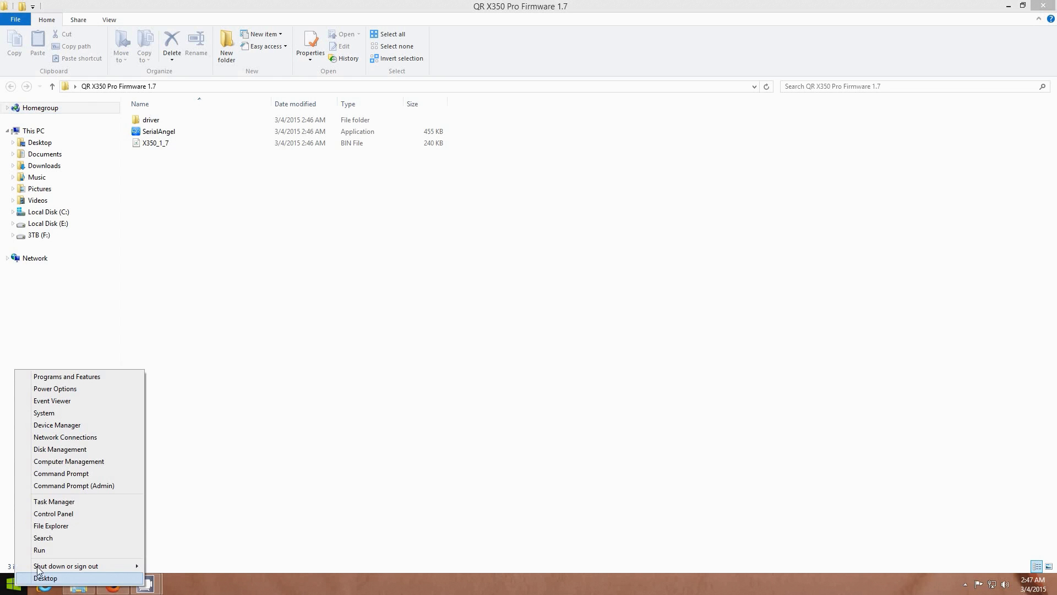
pyautogui.click(100, 428)
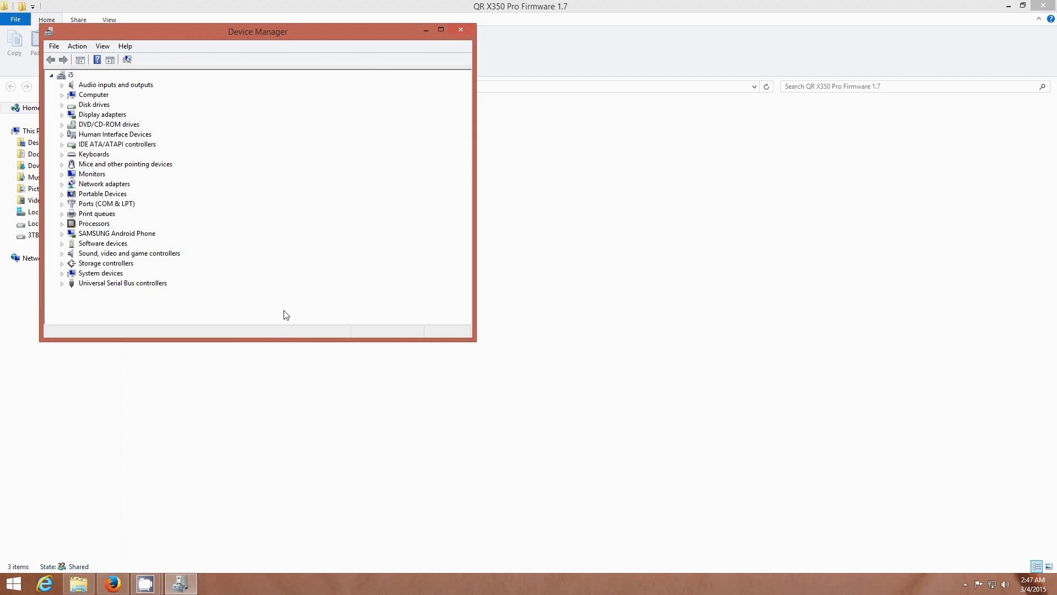
pyautogui.click(64, 203)
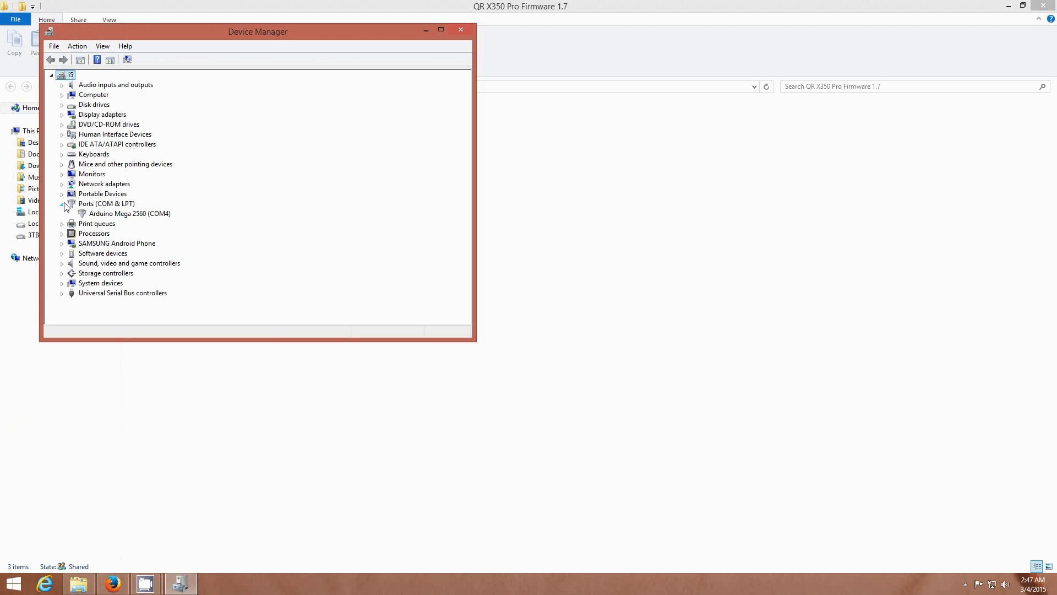
pyautogui.click(112, 215)
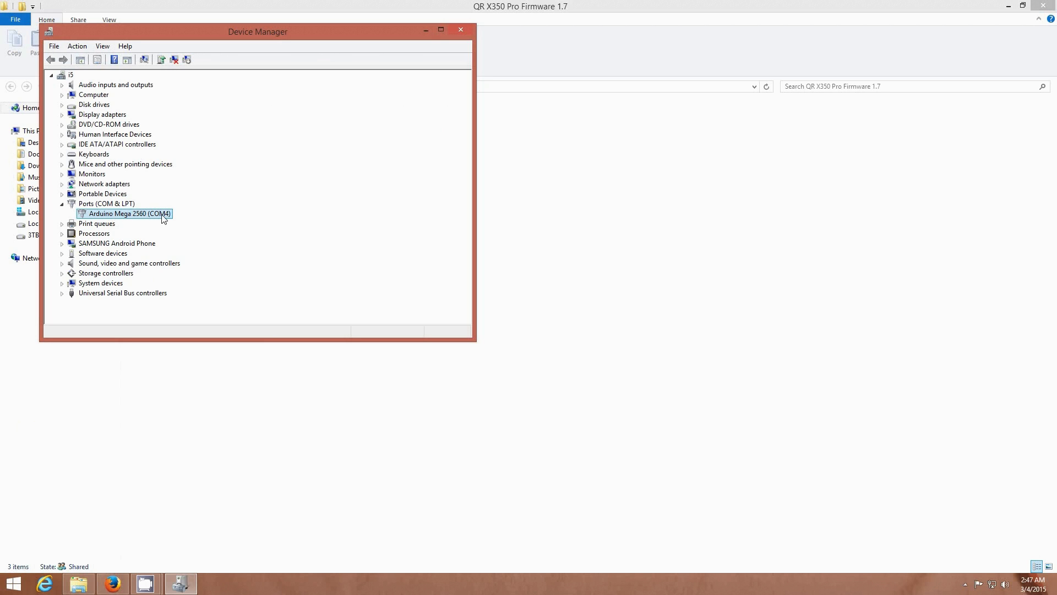
pyautogui.rightClick(116, 215)
pyautogui.click(147, 278)
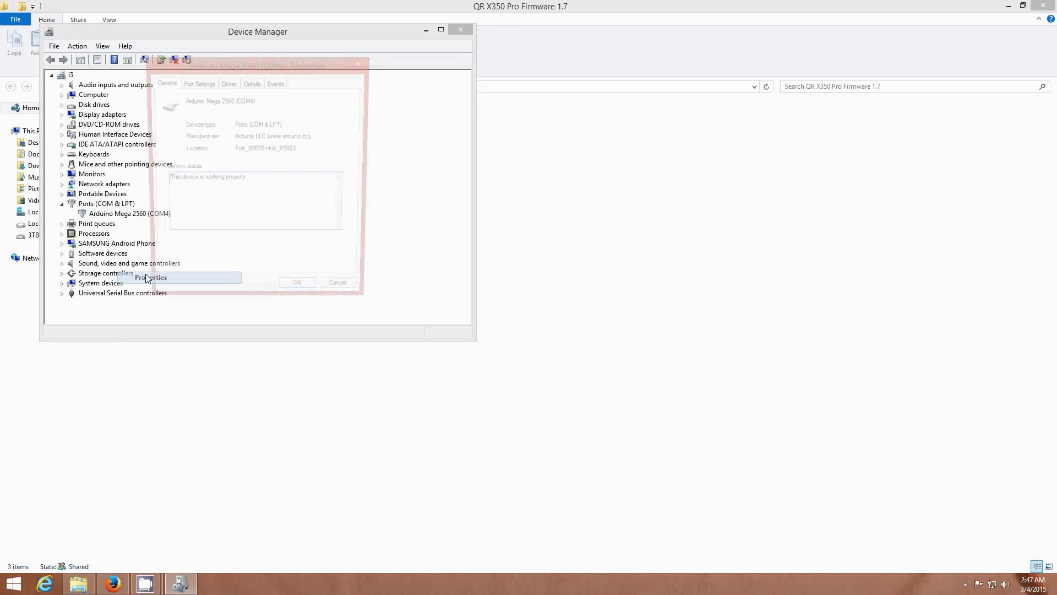
# Point the driver update at the win7 32 folder inside QR X350 Pro Firmware 1.7
pyautogui.click(228, 83)
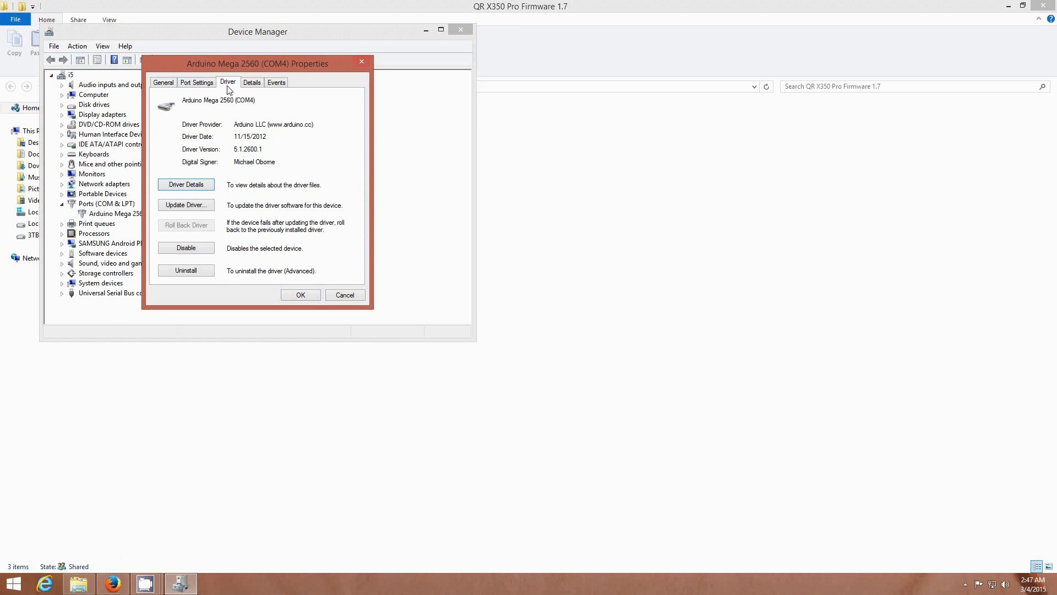
pyautogui.click(206, 203)
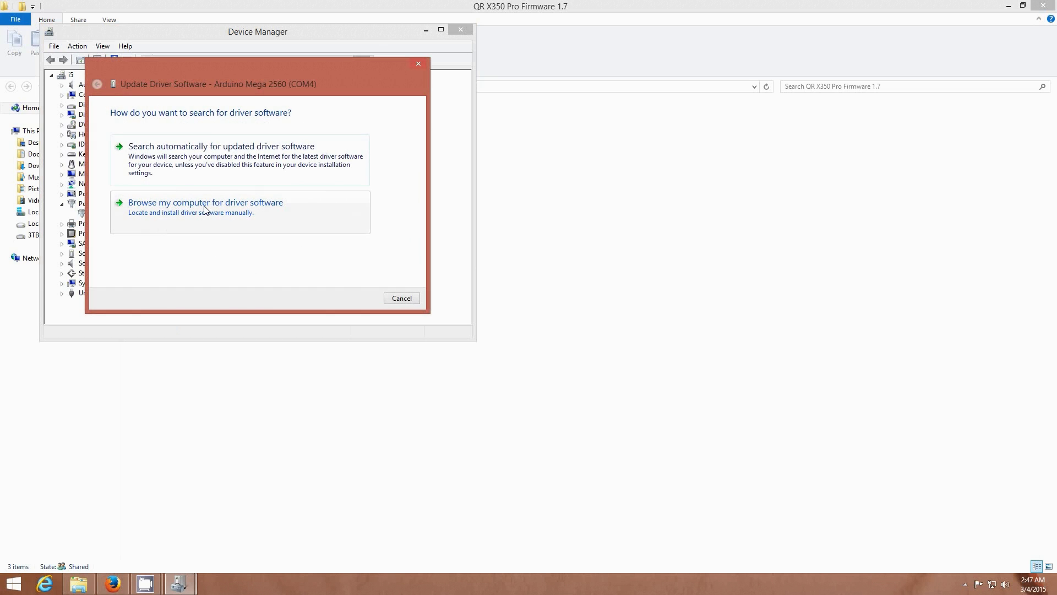
pyautogui.click(205, 209)
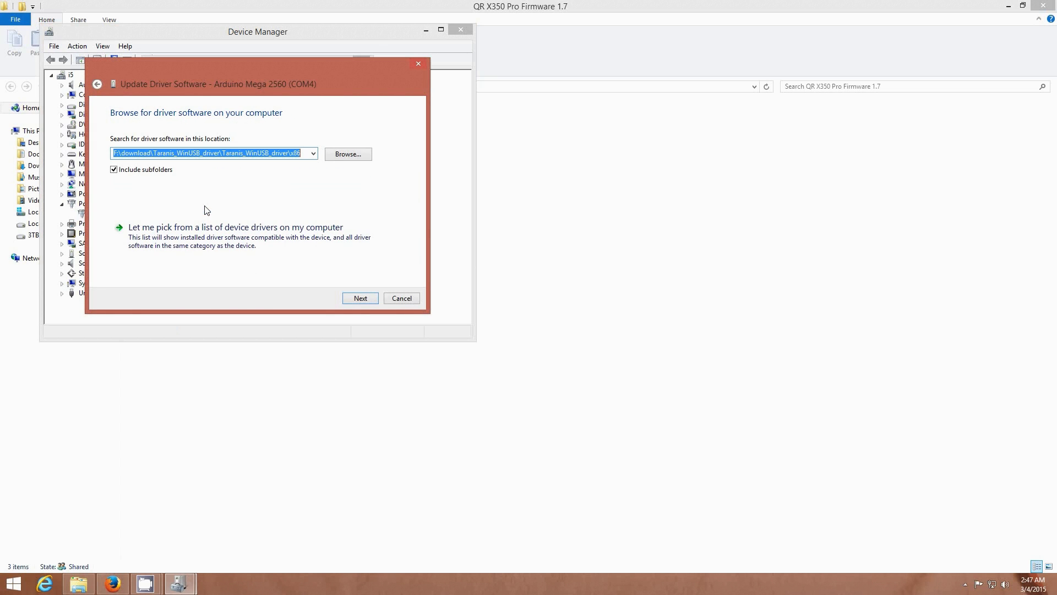
pyautogui.click(333, 156)
pyautogui.doubleClick(489, 297)
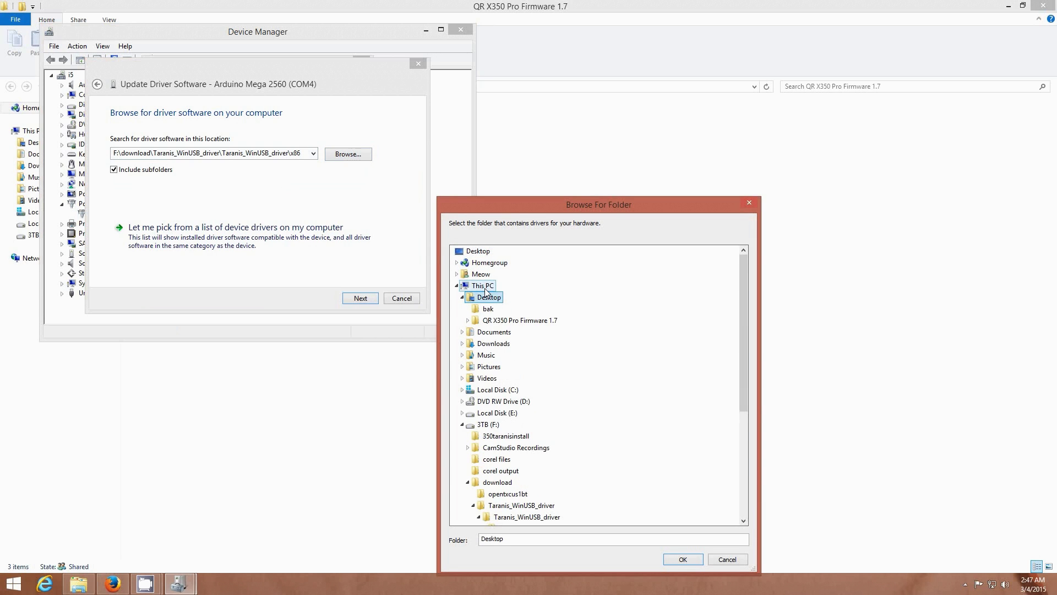
pyautogui.doubleClick(520, 321)
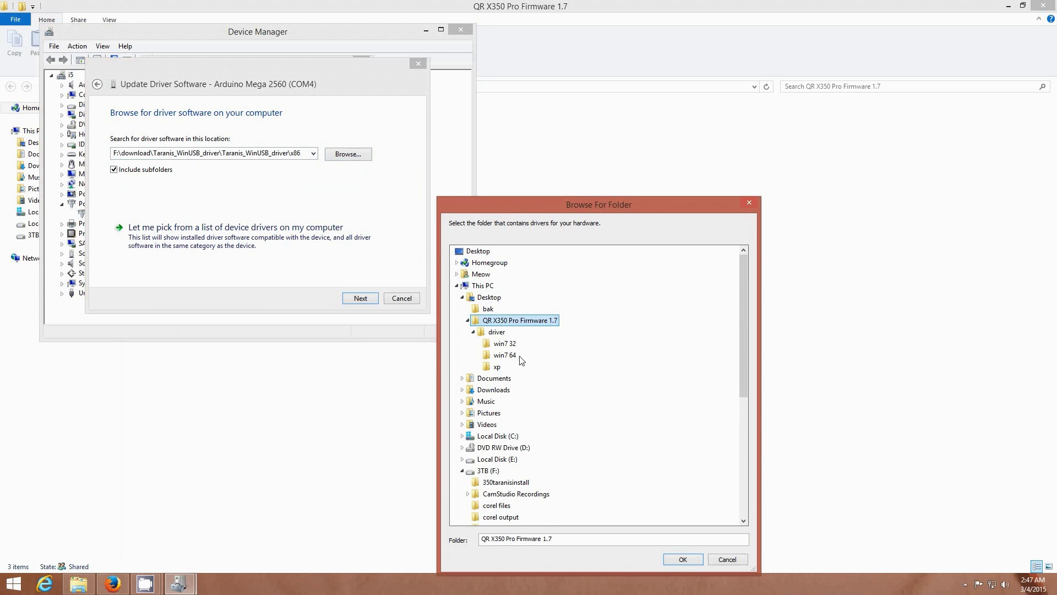
pyautogui.click(505, 343)
pyautogui.click(683, 558)
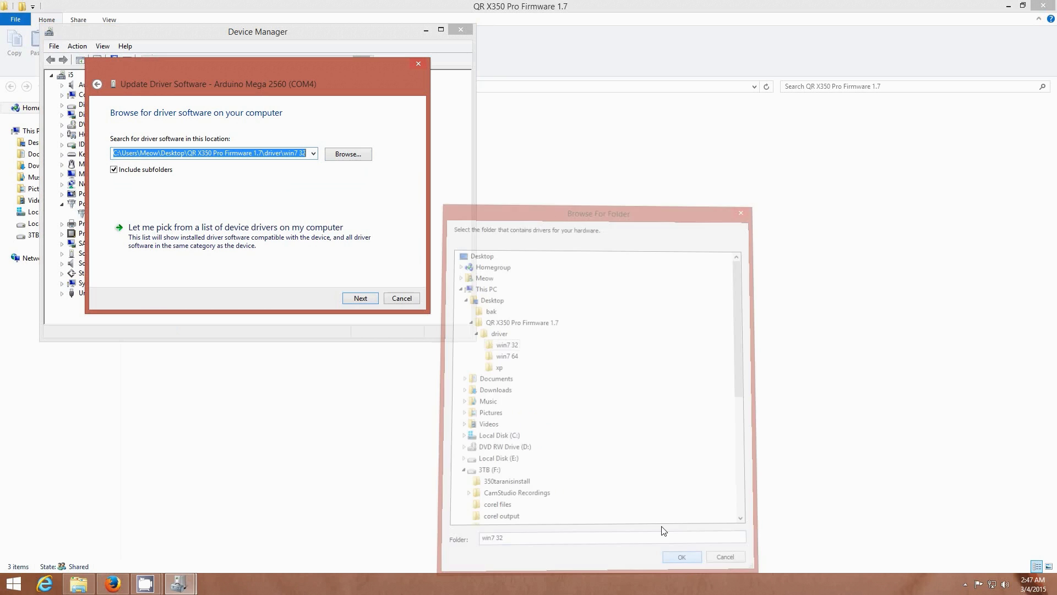
# Cancel the driver update, then close the device properties and Device Manager
pyautogui.click(288, 154)
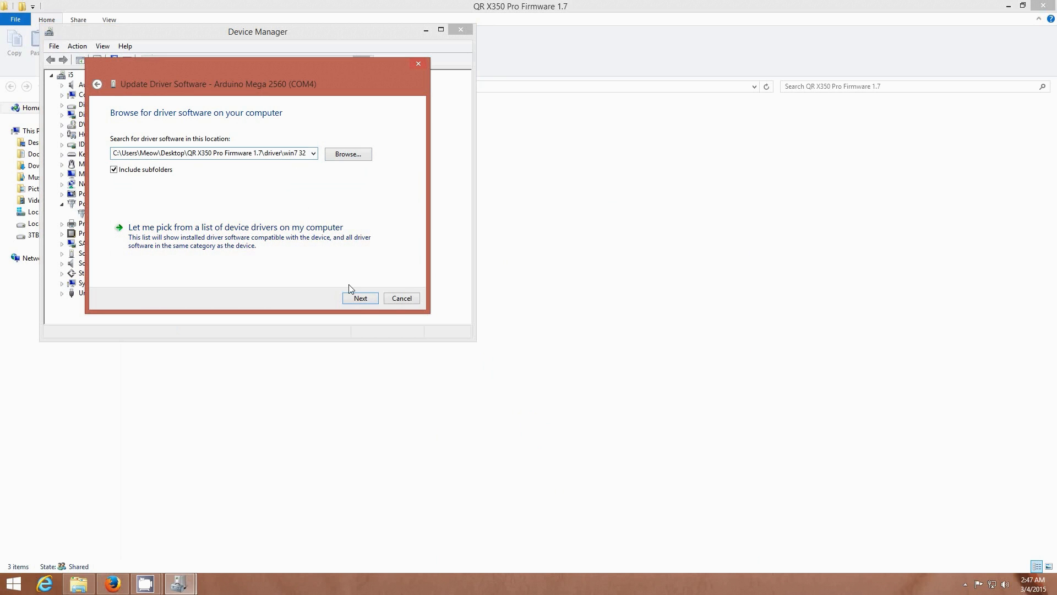
pyautogui.click(405, 302)
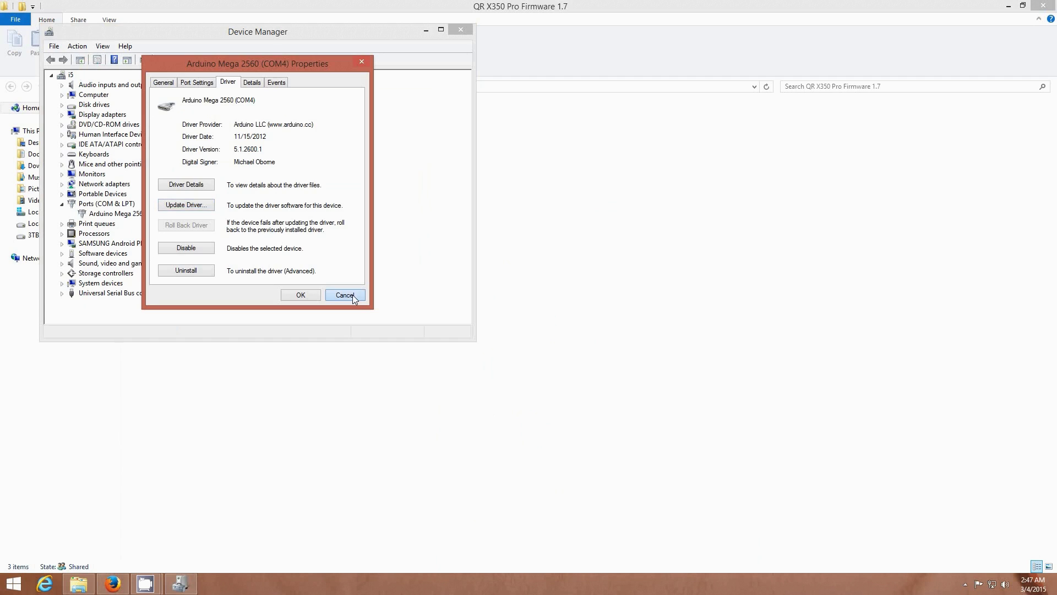
pyautogui.click(345, 295)
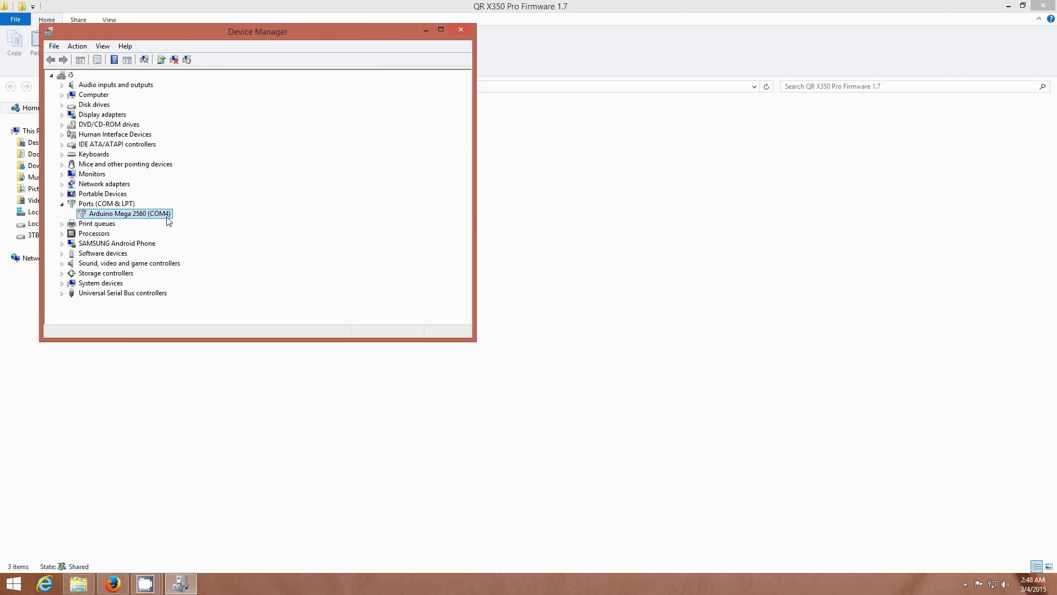
pyautogui.click(461, 31)
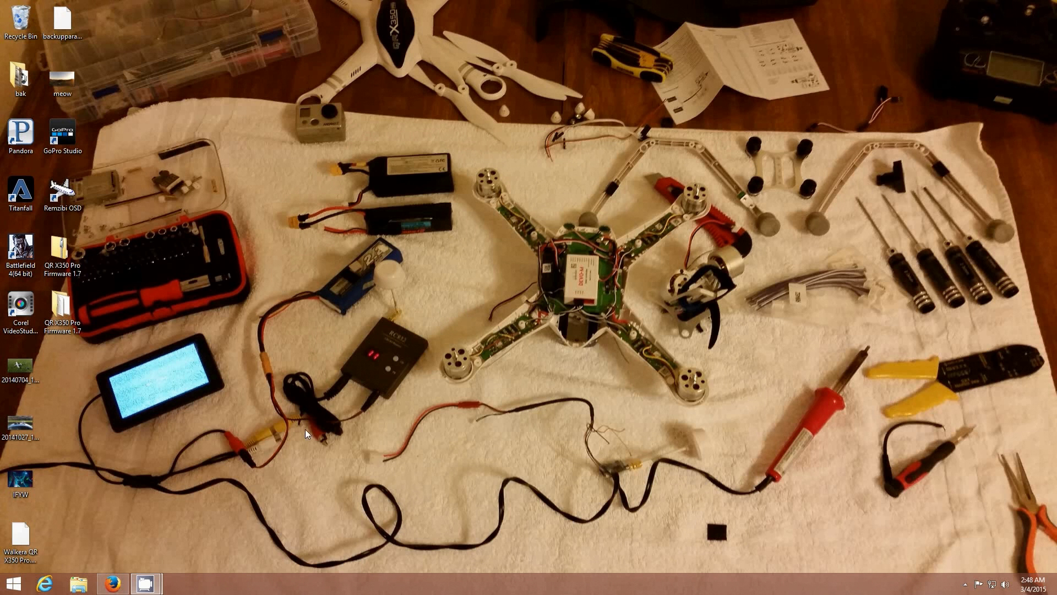
# Run SerialAngel from the QR X350 Pro Firmware 1.7 folder as administrator
pyautogui.doubleClick(71, 309)
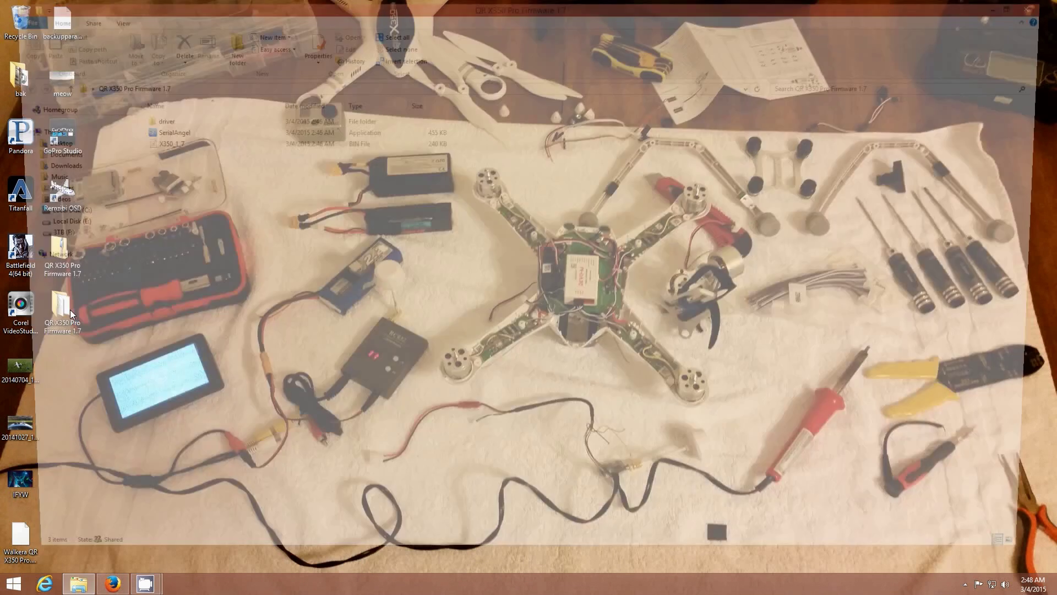
pyautogui.rightClick(166, 131)
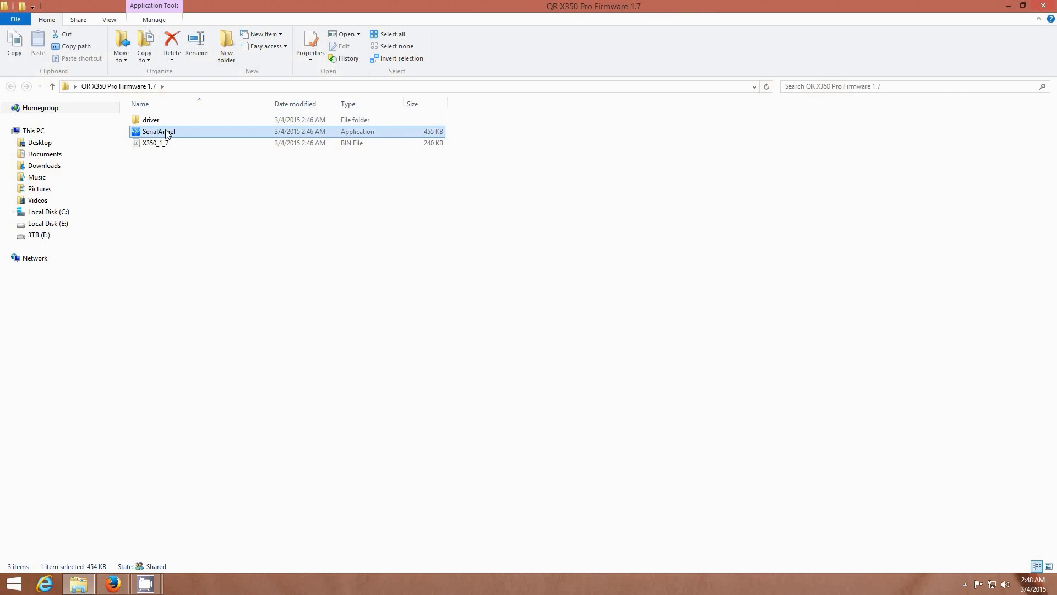
pyautogui.click(199, 149)
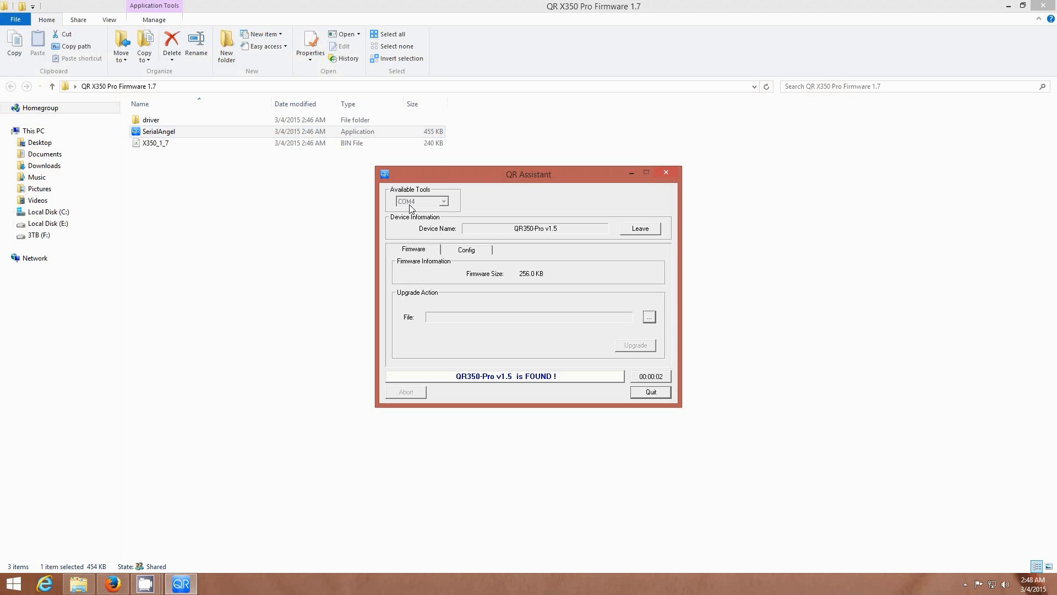
# Load X350_1_7.bin, upgrade the flight controller until it reports success, then quit
pyautogui.click(653, 320)
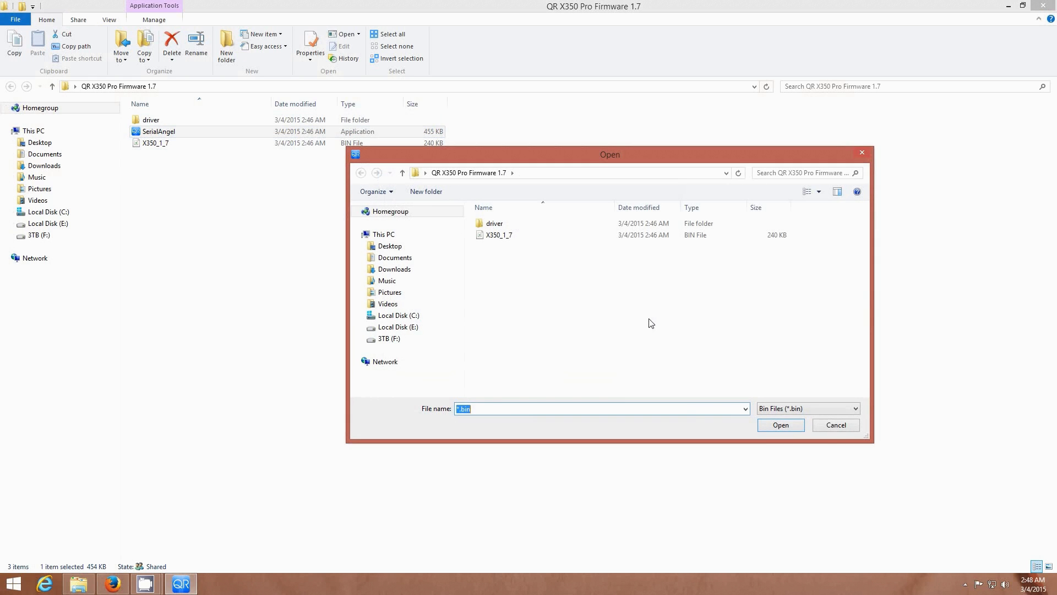
pyautogui.click(503, 241)
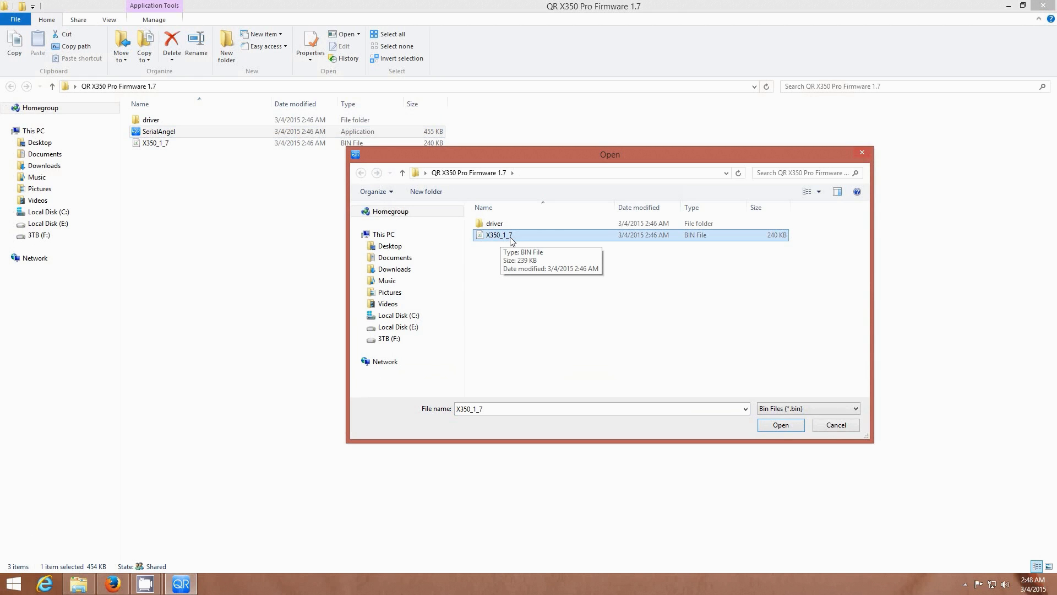
pyautogui.click(781, 426)
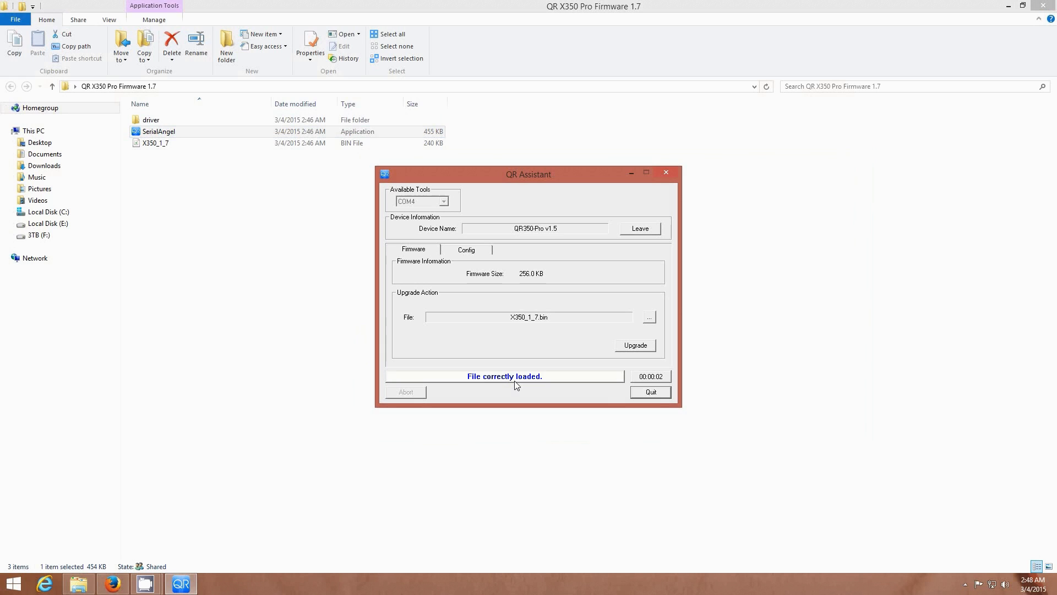
pyautogui.click(648, 345)
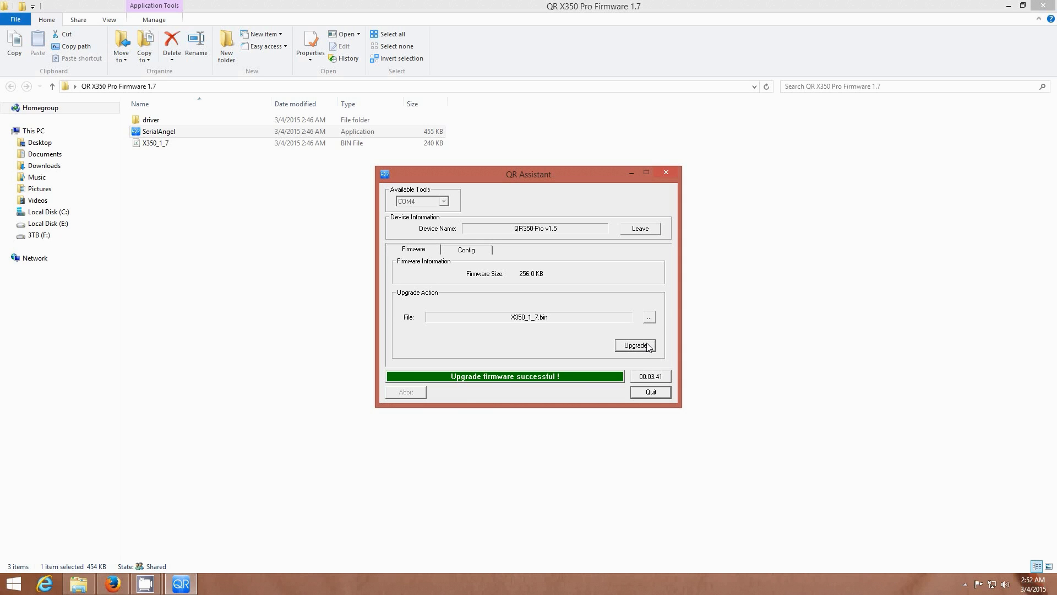
pyautogui.click(639, 234)
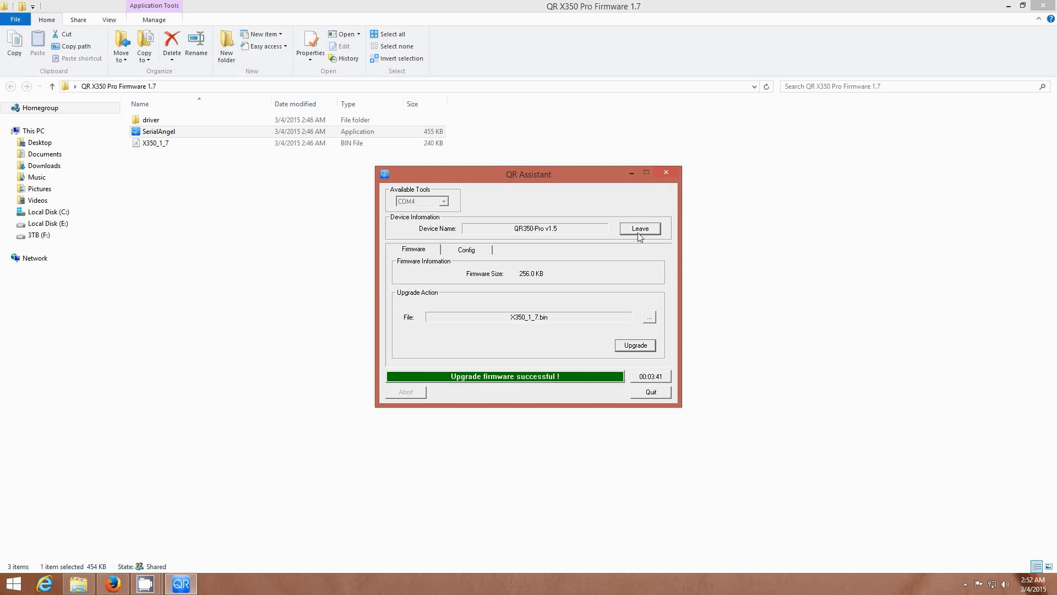
pyautogui.click(651, 392)
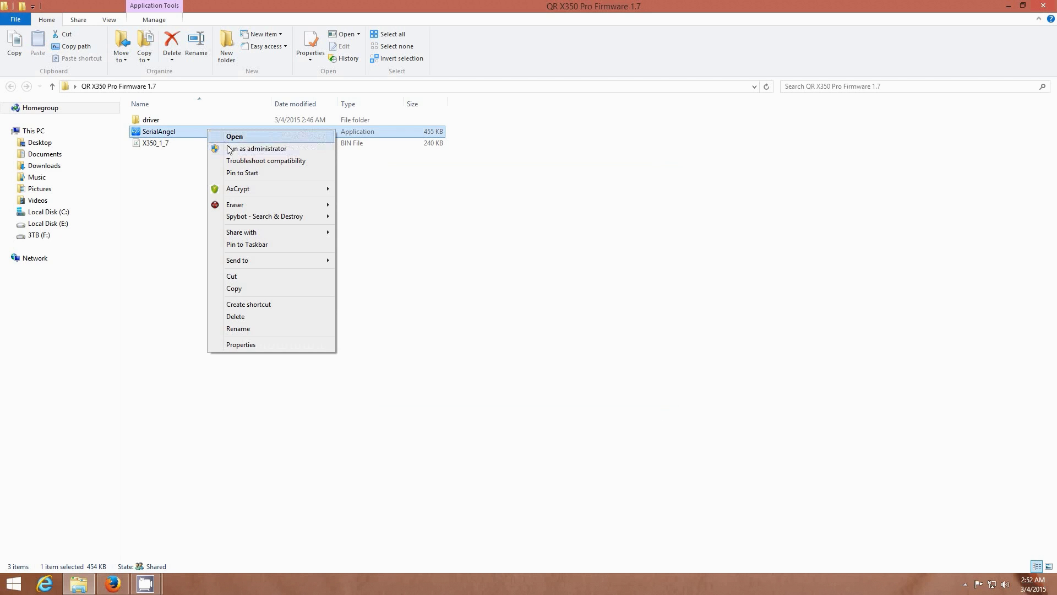
pyautogui.click(235, 149)
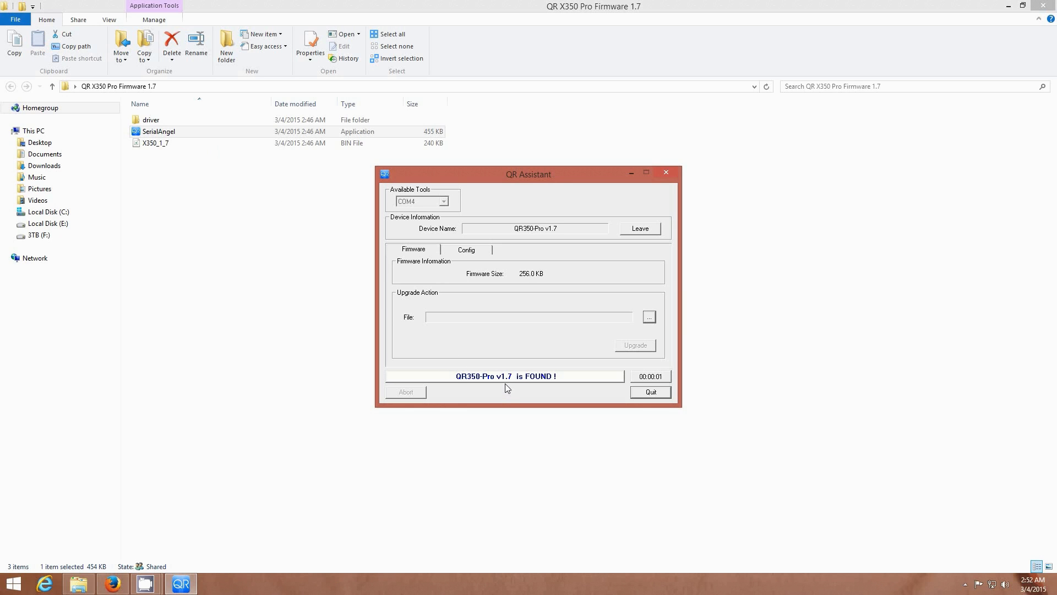
pyautogui.click(642, 395)
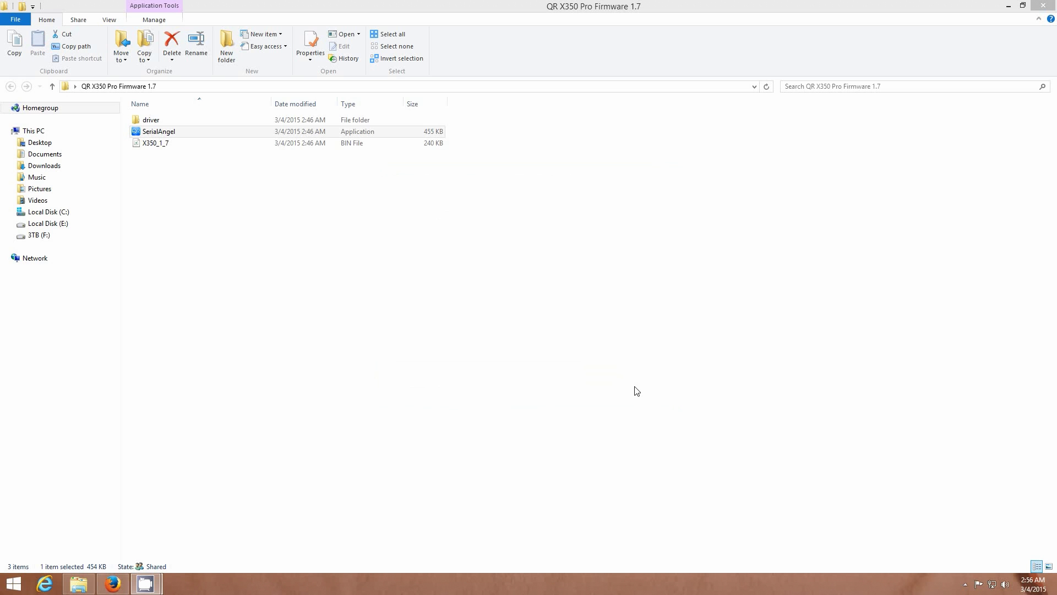
# Launch Mission Planner from Start and connect on COM4 at 57600 baud
pyautogui.click(15, 585)
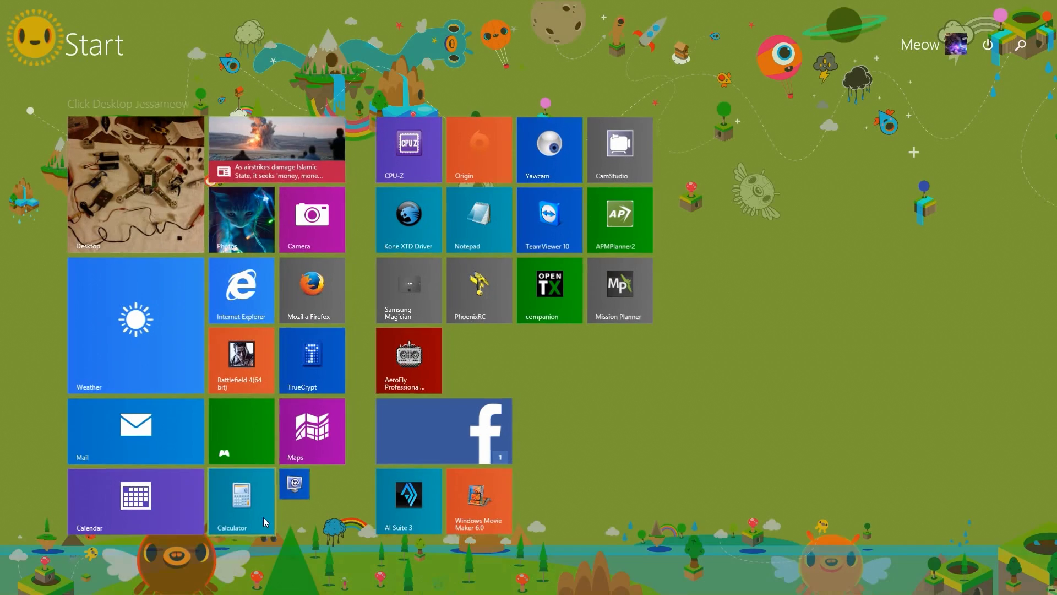
pyautogui.click(624, 294)
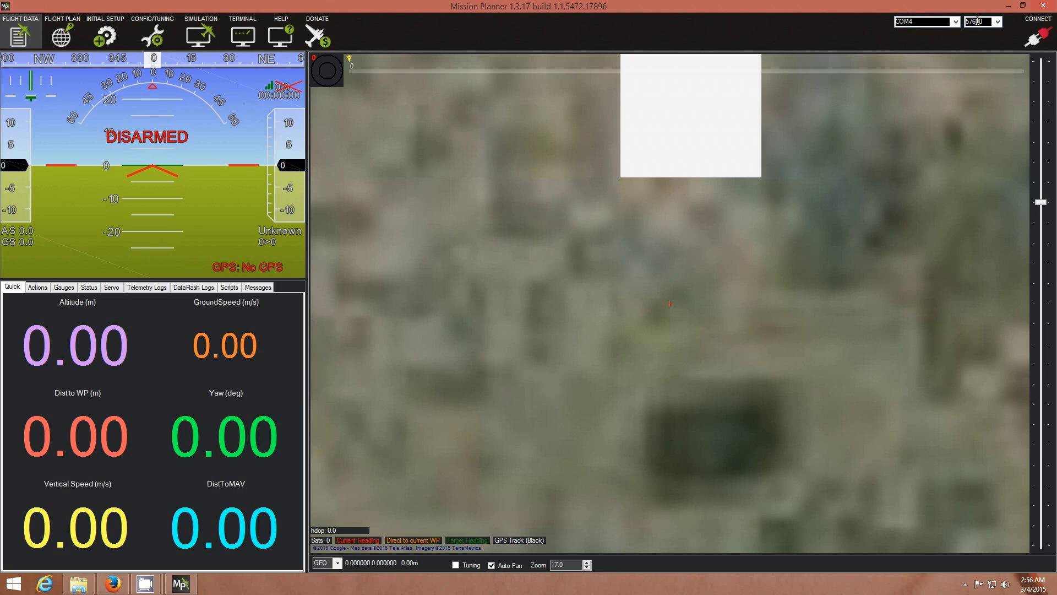
pyautogui.click(1038, 36)
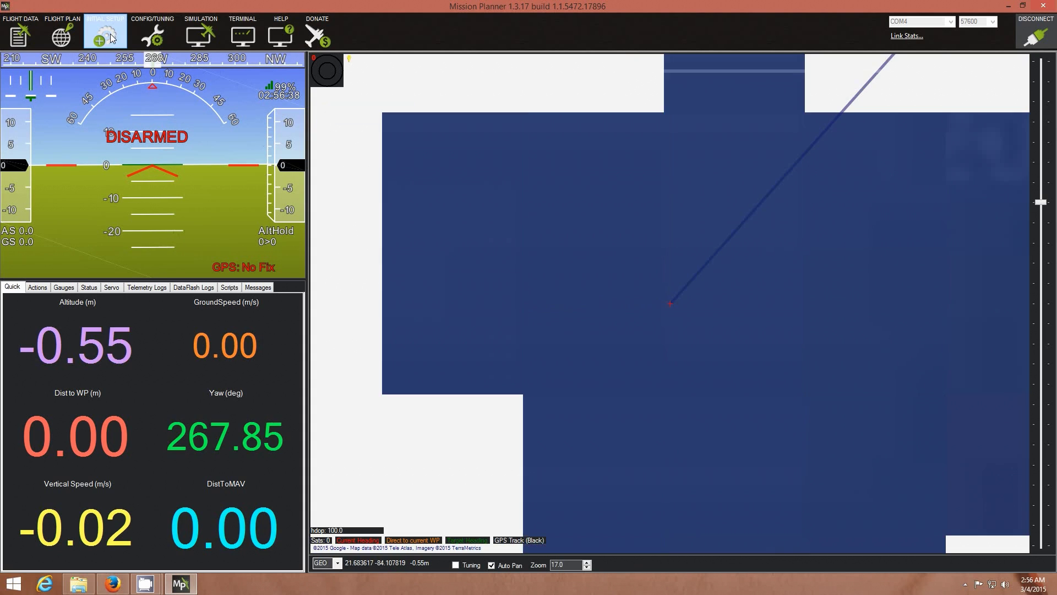
# Open Initial Setup > Mandatory Hardware > Radio Calibration to view the live channel bars
pyautogui.click(112, 38)
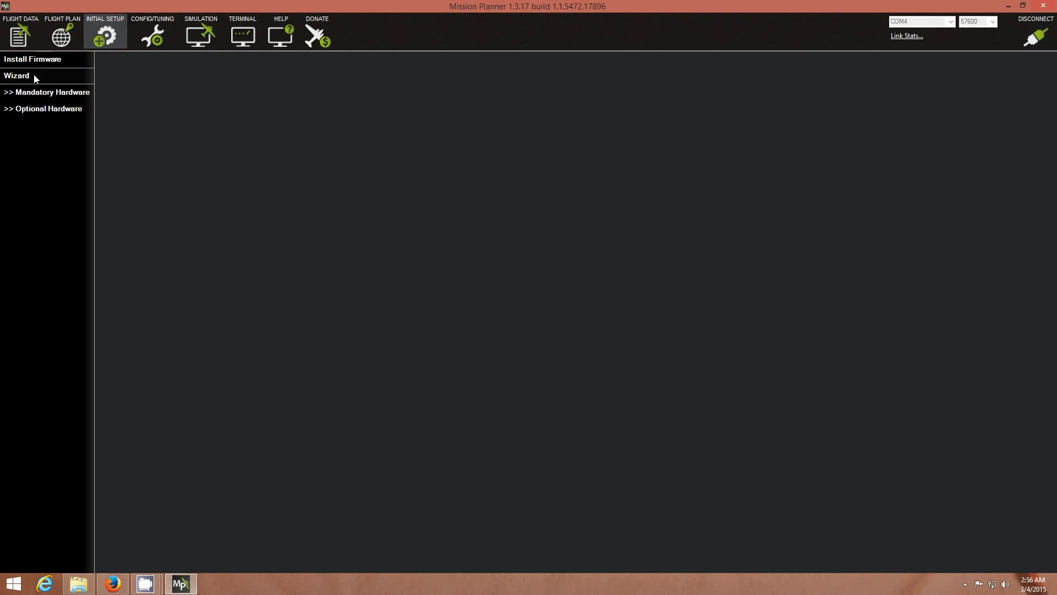
pyautogui.click(49, 92)
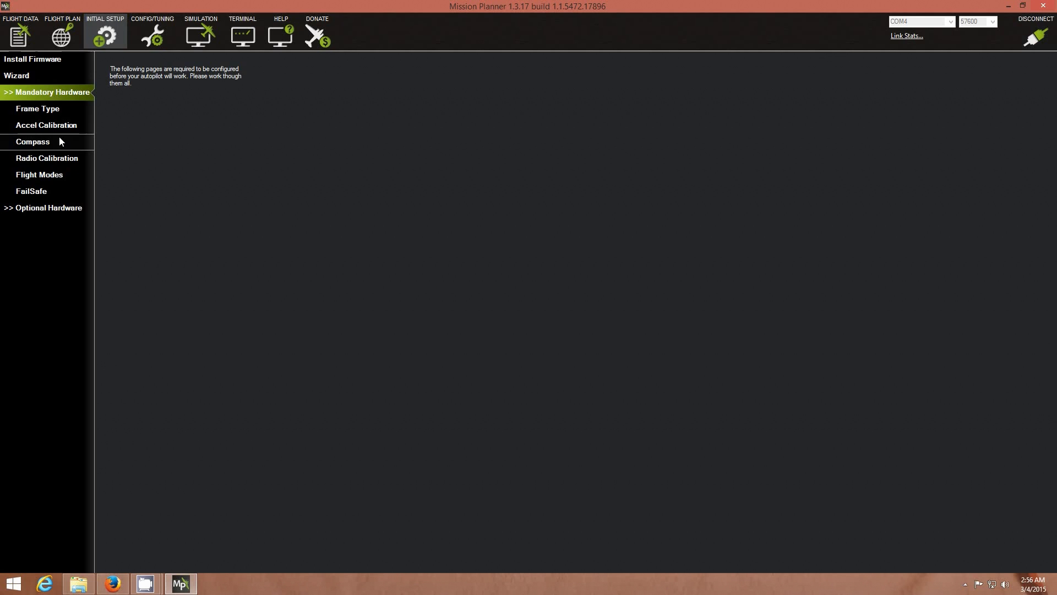
pyautogui.click(67, 158)
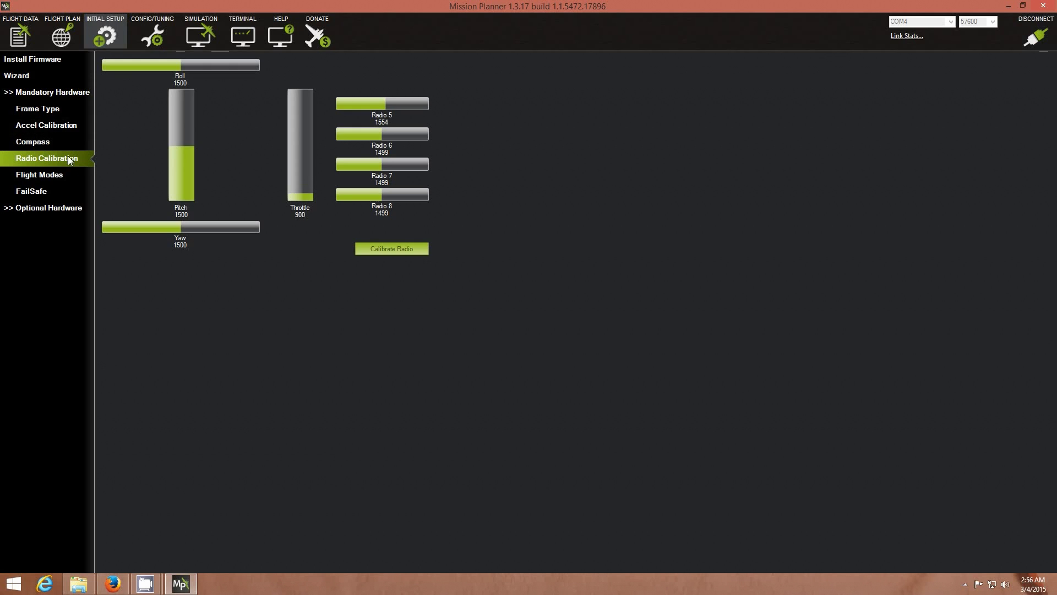